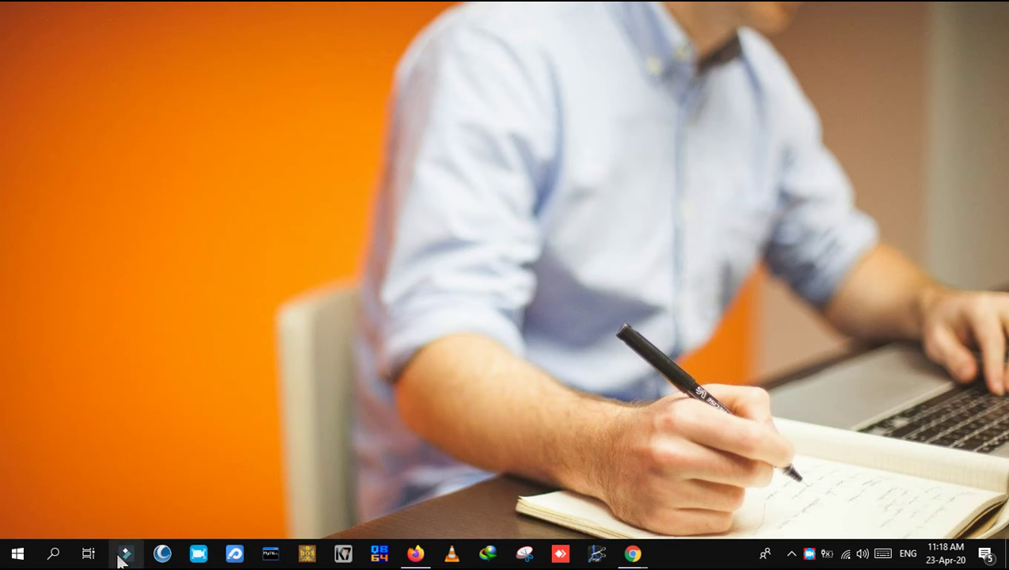
Launch Wondershare Filmora and start a new 16:9 widescreen movie in Full Feature Mode.
left_click(54, 556)
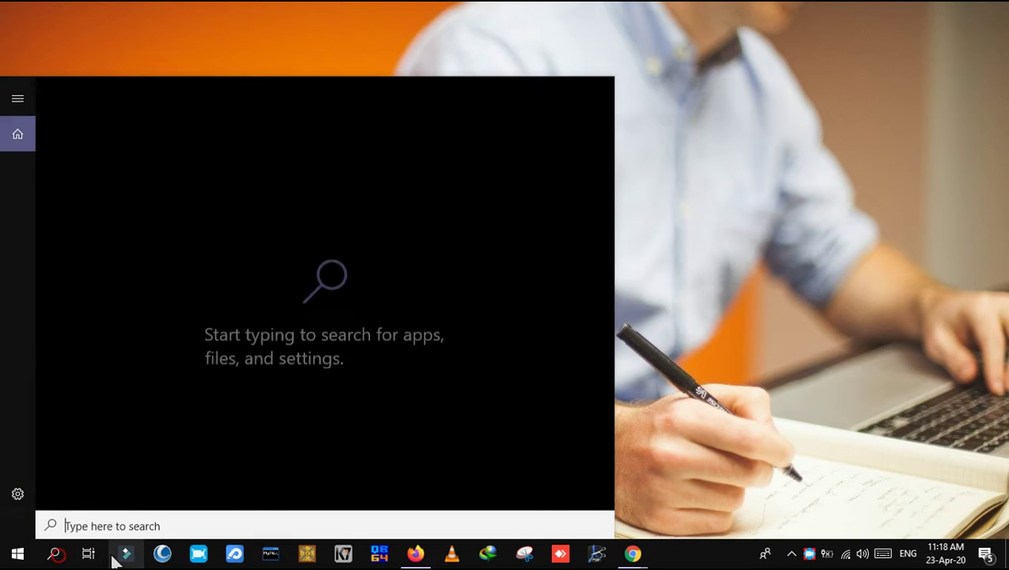
type("fi")
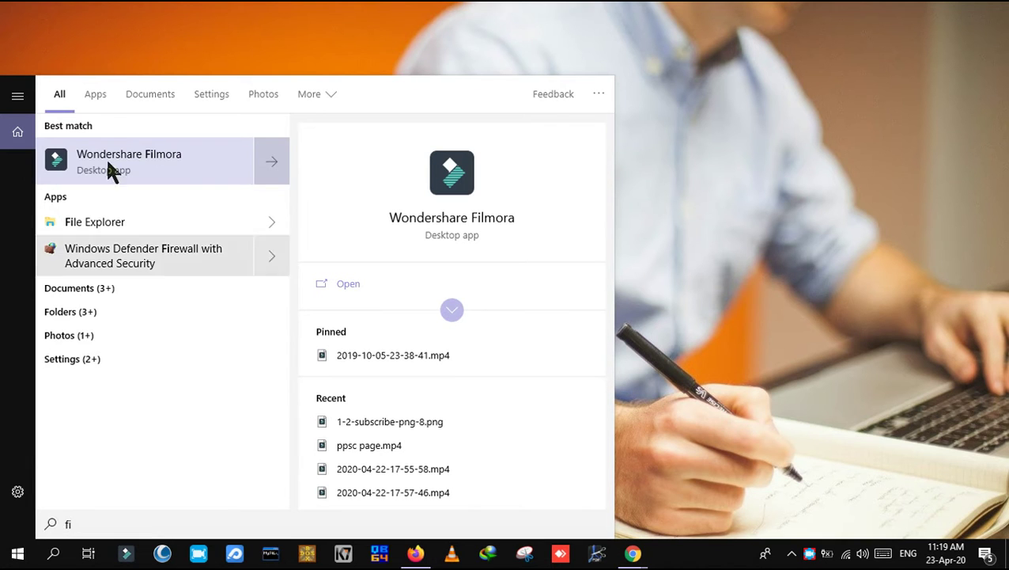
left_click(175, 166)
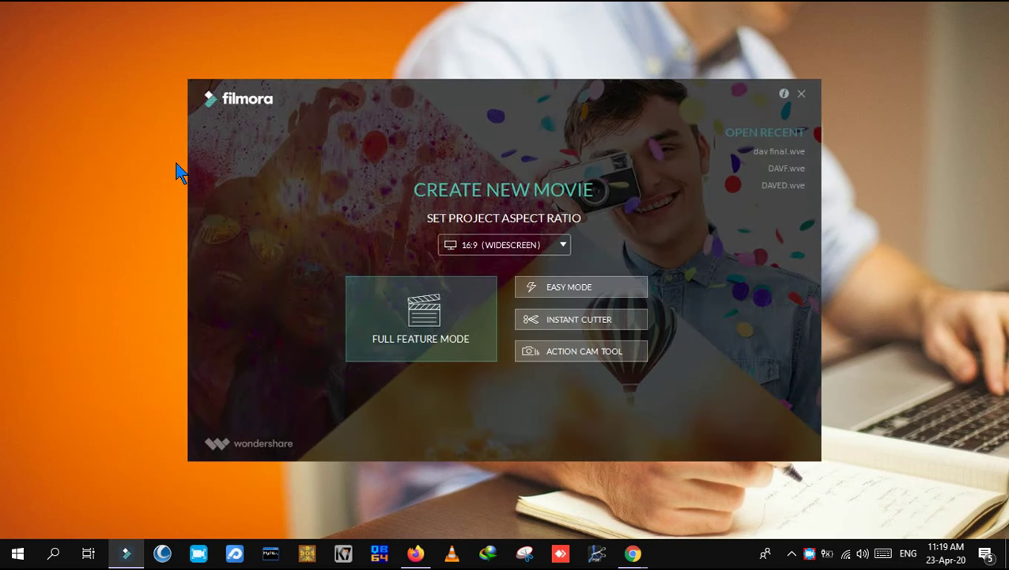
left_click(530, 245)
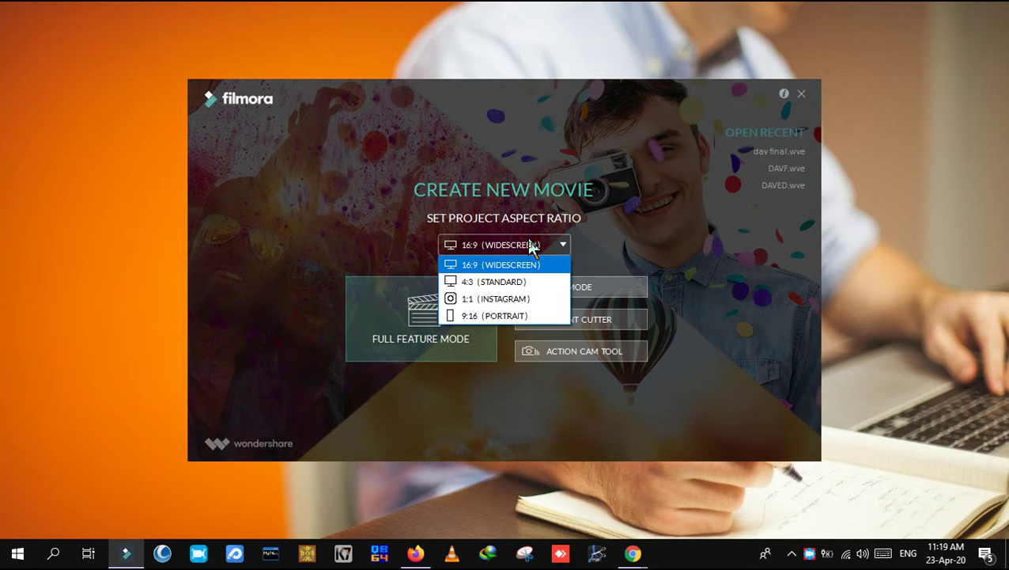
left_click(711, 197)
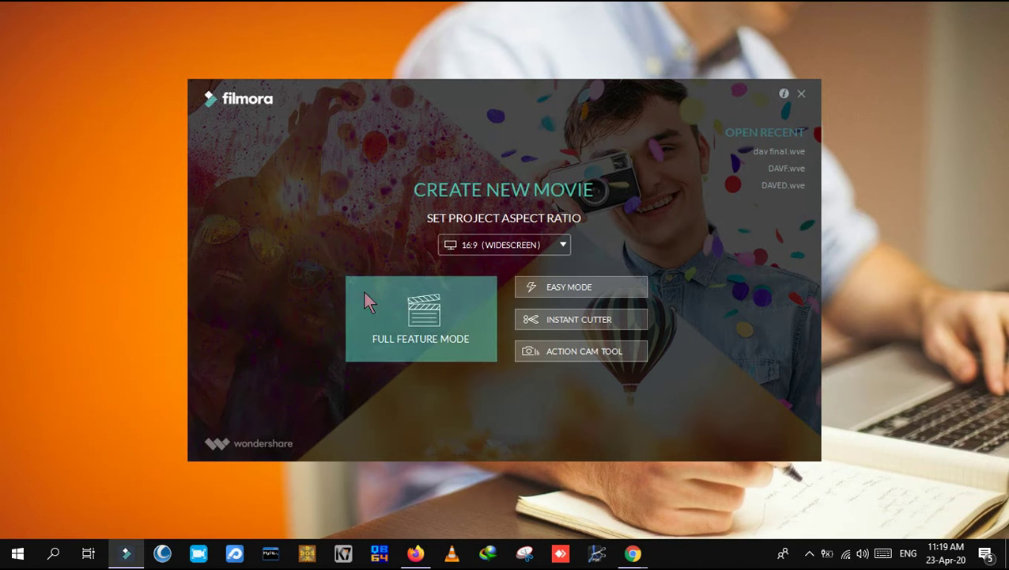
left_click(416, 333)
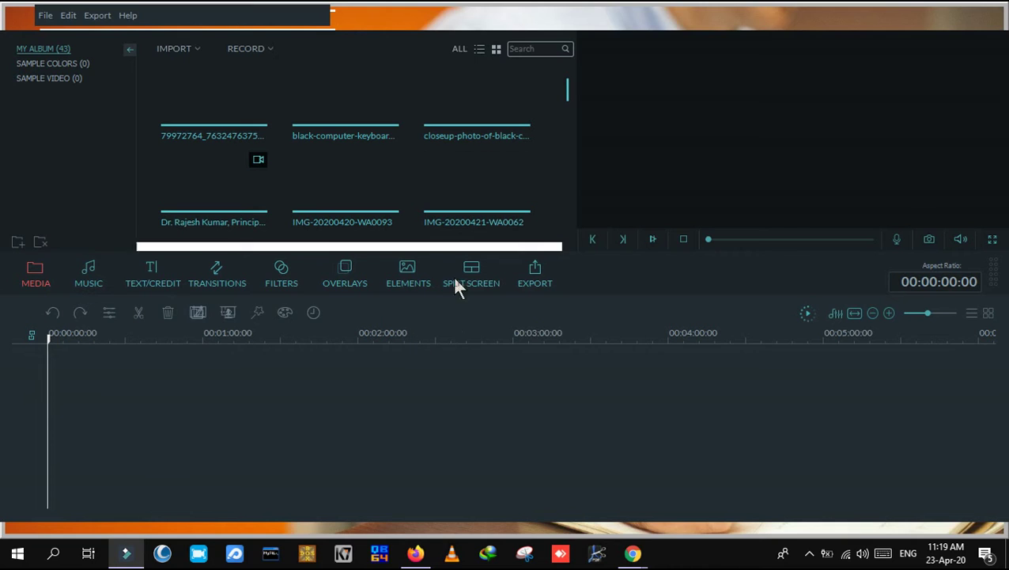
Look through the media, music, text, transitions, filters, overlays, elements and split-screen libraries, and try to export the empty project.
scroll(549, 188, "down", 10)
scroll(546, 179, "down", 5)
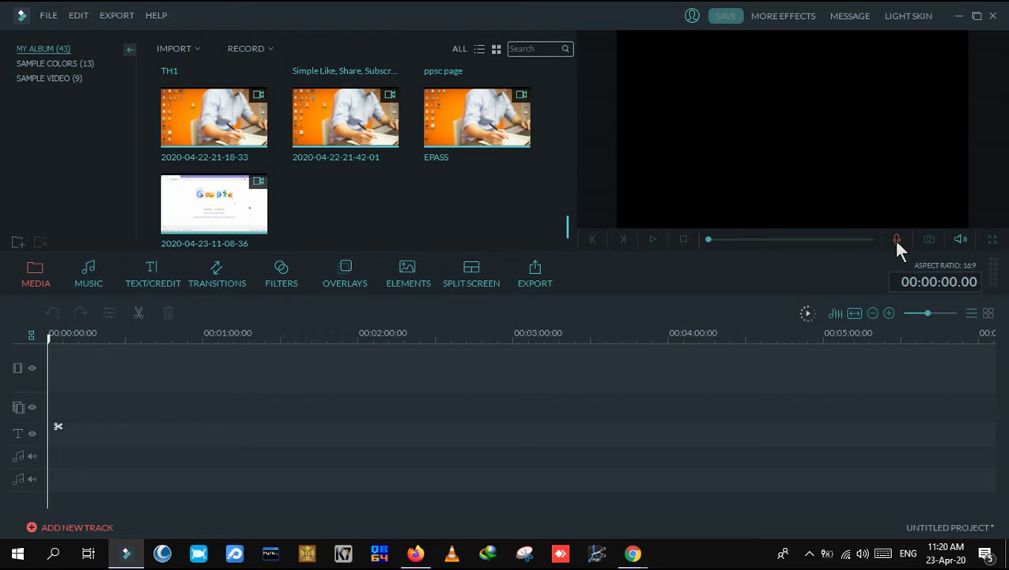
left_click(83, 281)
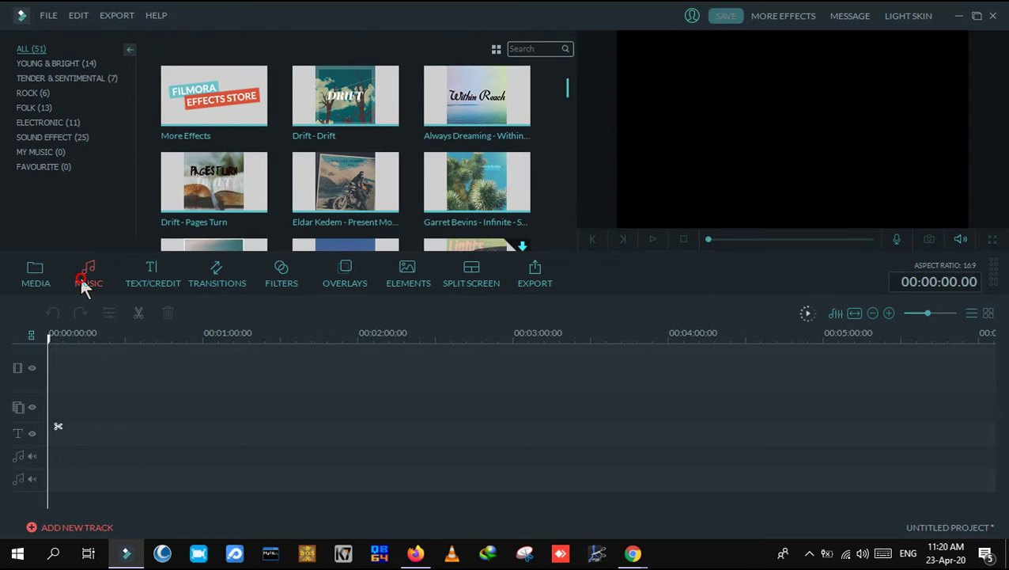
left_click(161, 280)
left_click(215, 276)
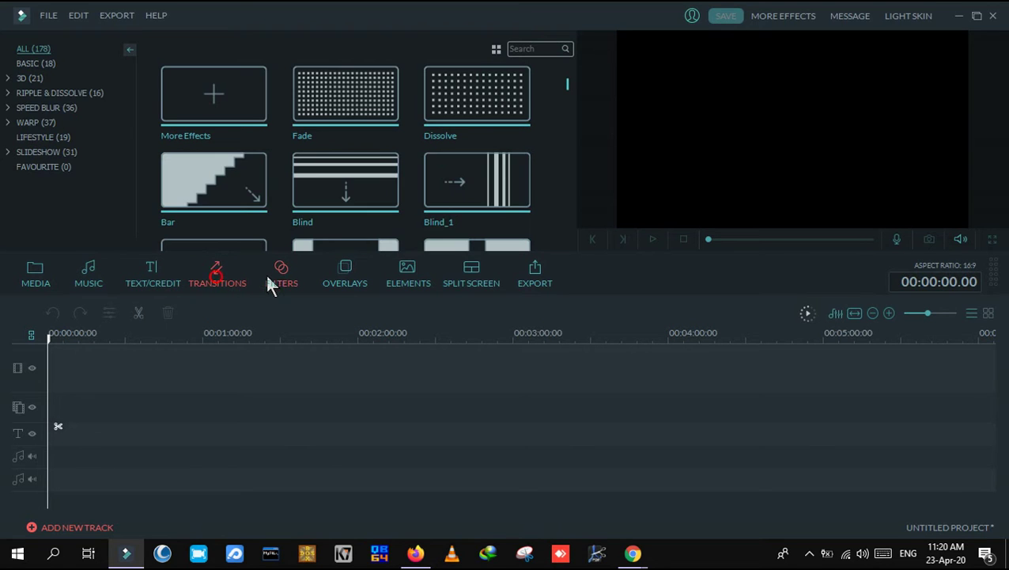
left_click(271, 279)
left_click(353, 278)
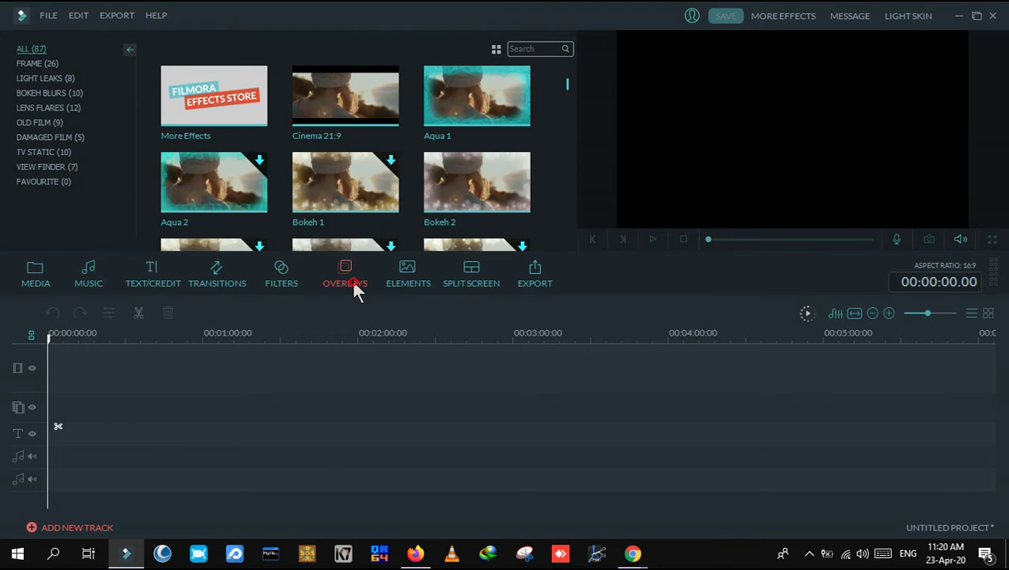
left_click(396, 269)
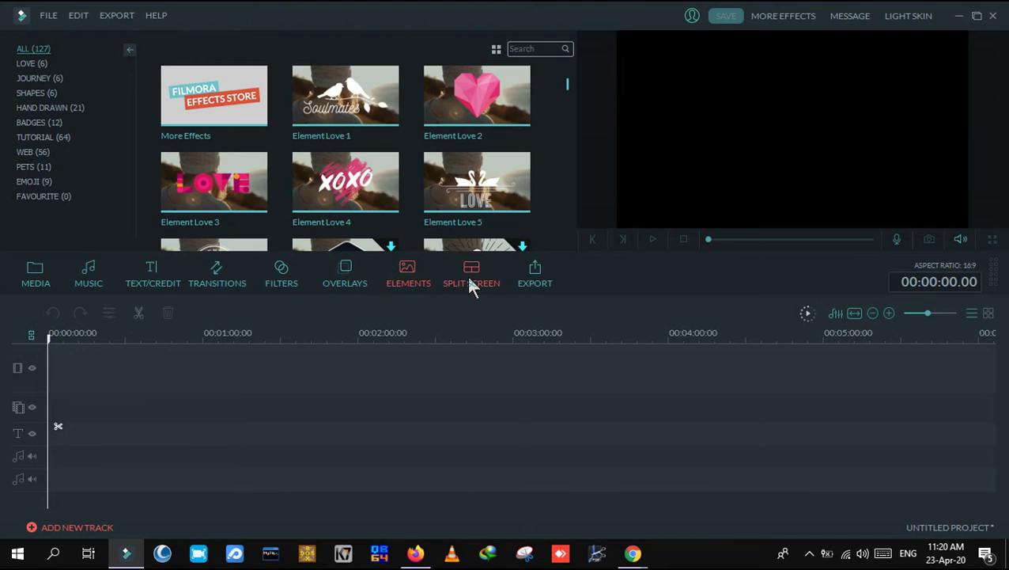
left_click(469, 279)
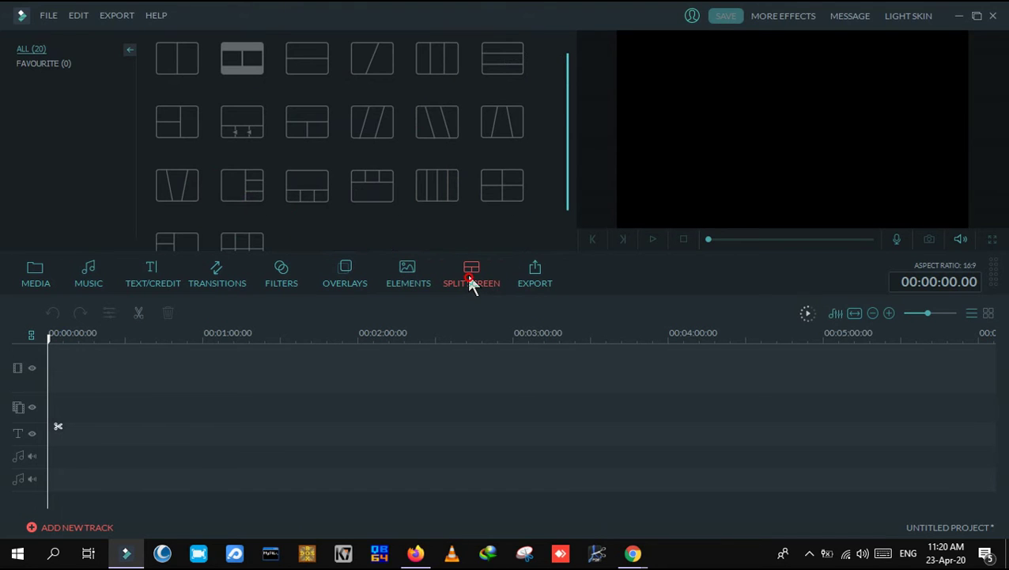
left_click(536, 279)
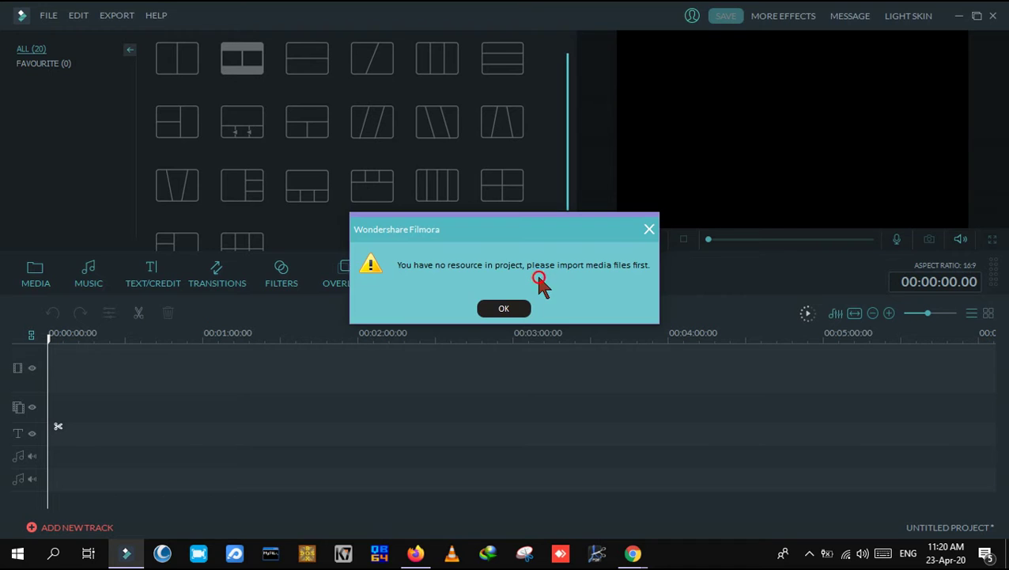
left_click(649, 229)
left_click(35, 272)
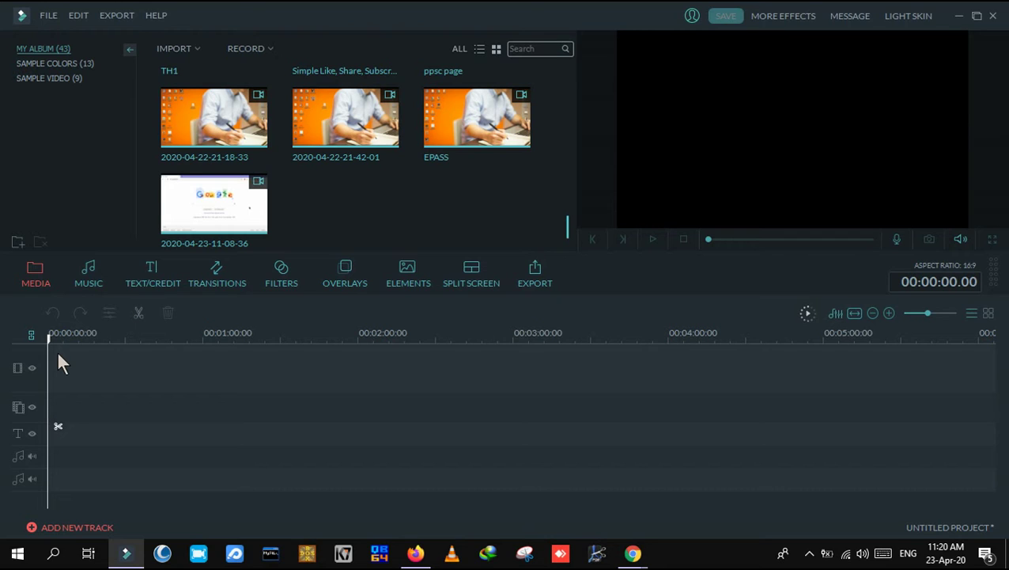
mouse_move(211, 206)
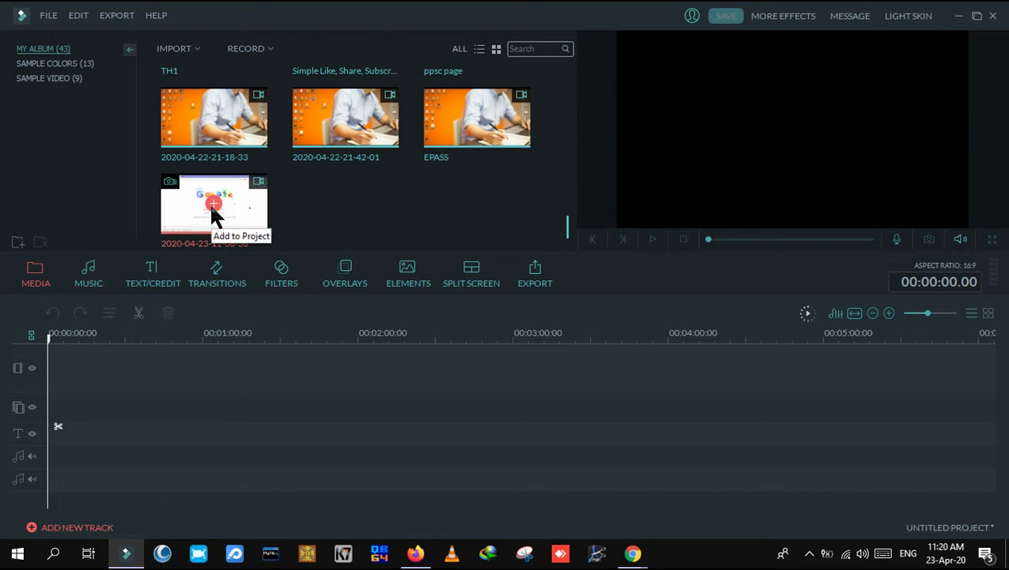
left_click(212, 206)
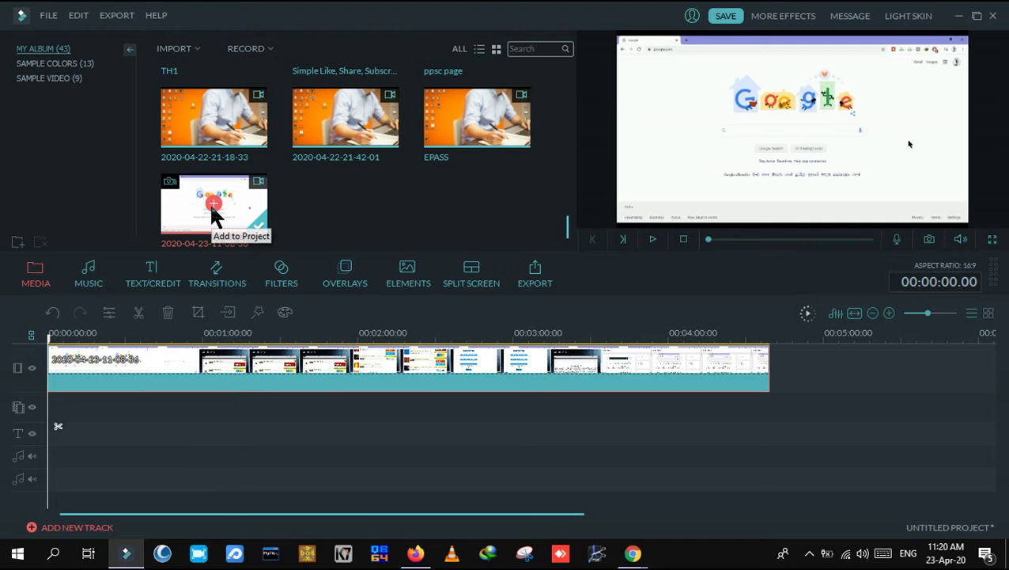
mouse_move(188, 207)
left_click_drag(193, 212, 166, 201)
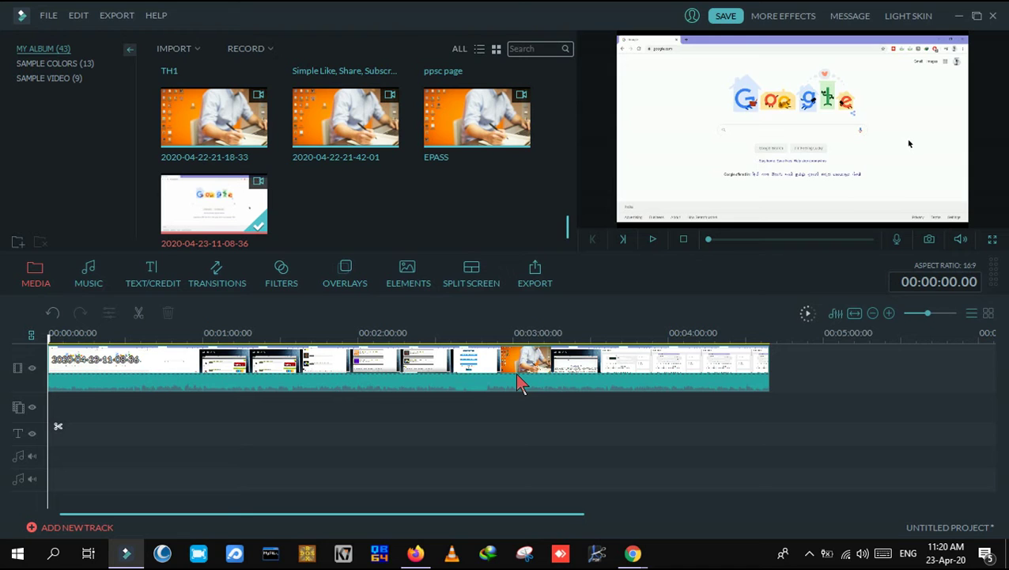
Locate the start of the unwanted section by previewing the clip, and split the clip at 00:02:34.07.
left_click_drag(346, 334, 366, 336)
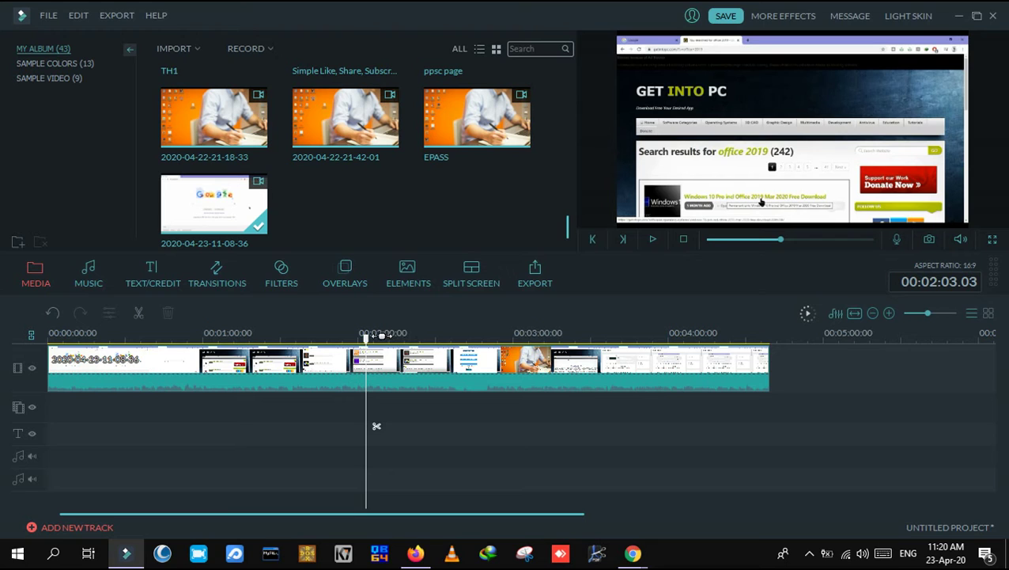
left_click(650, 238)
left_click(649, 238)
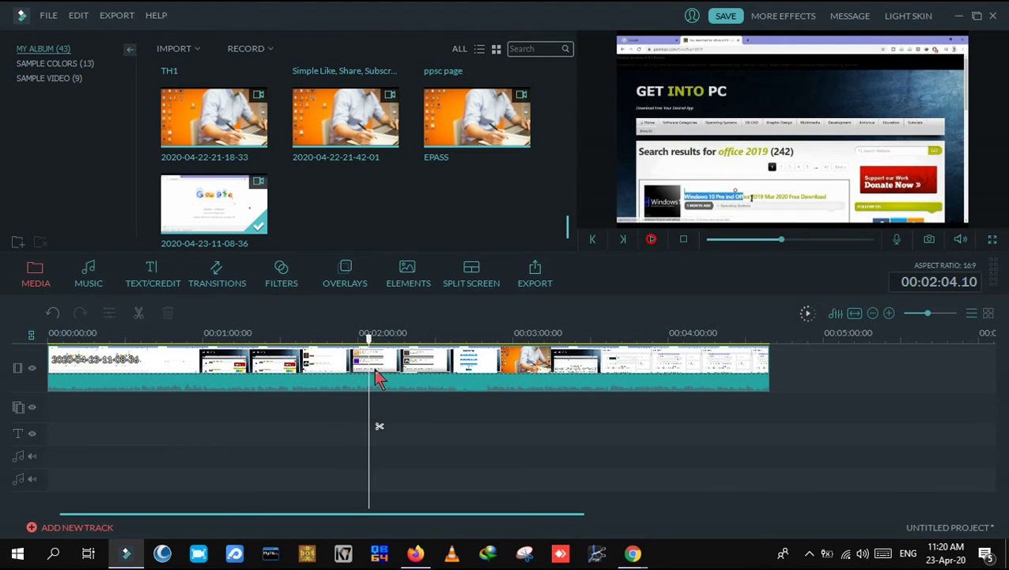
left_click_drag(417, 333, 455, 378)
left_click(433, 334)
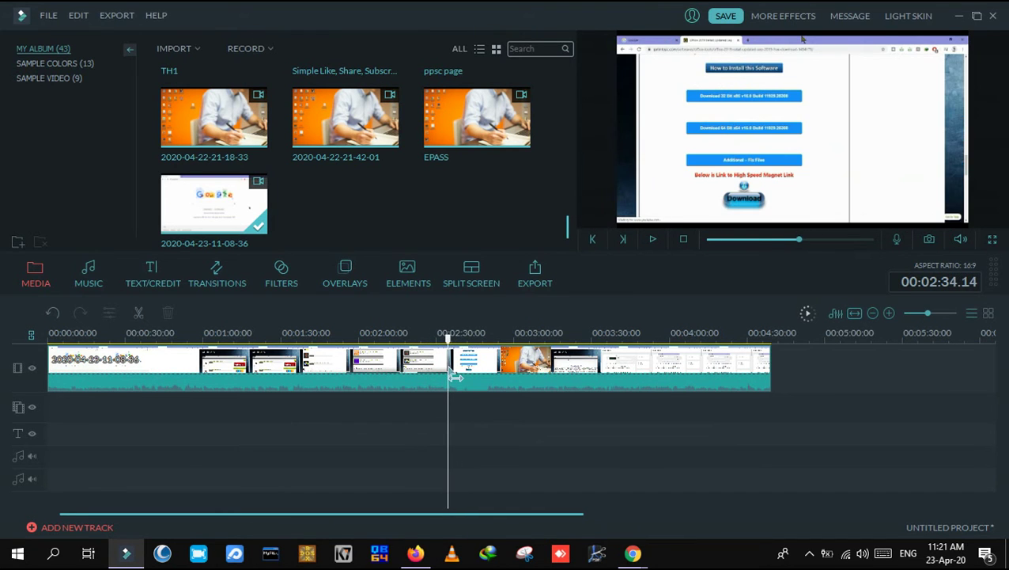
left_click(451, 339)
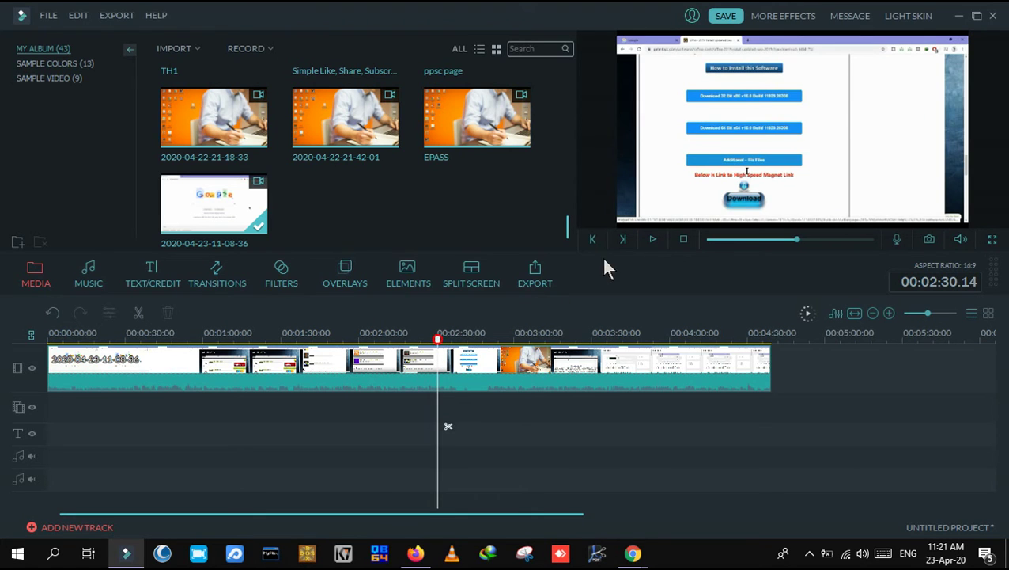
left_click(653, 239)
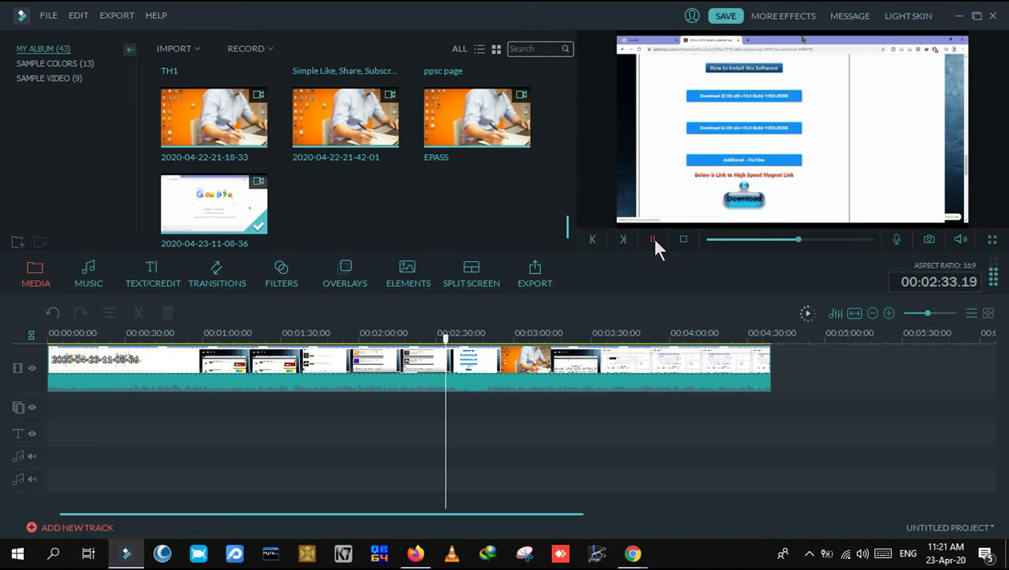
left_click(653, 239)
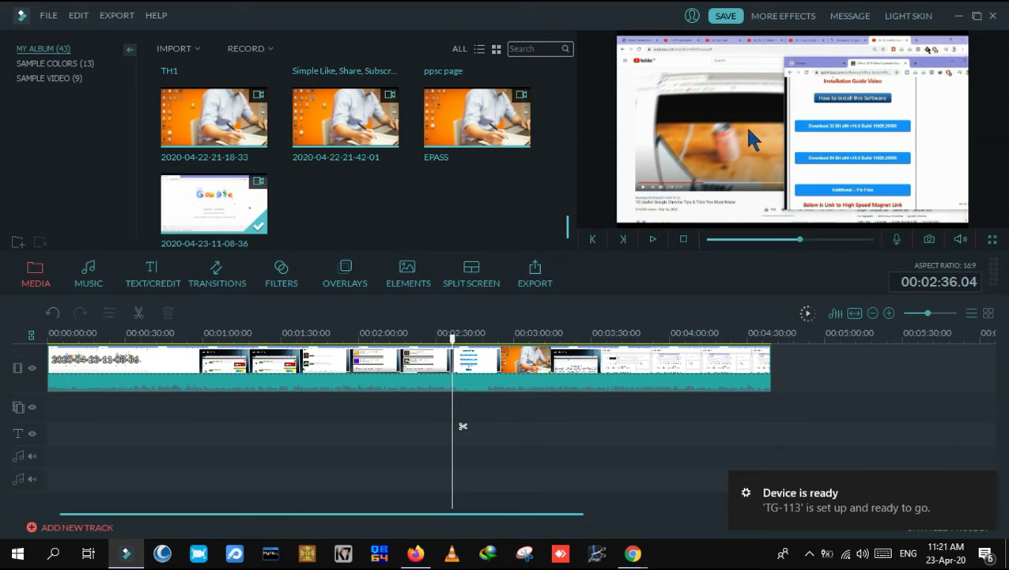
left_click_drag(453, 342, 447, 342)
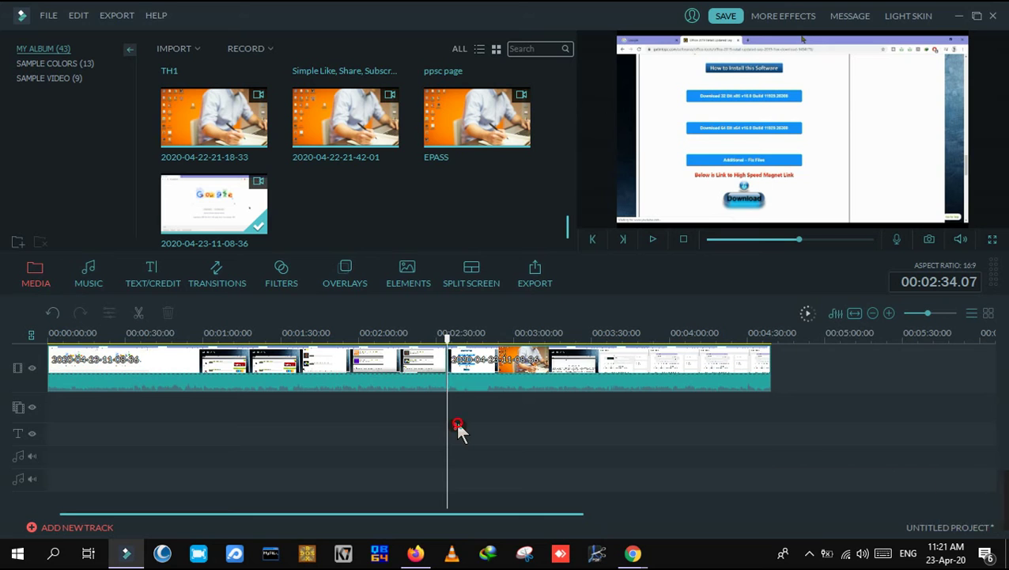
Split the second part of the clip at 00:02:49.17, delete the short section between the two cuts, and check the joint.
left_click(502, 368)
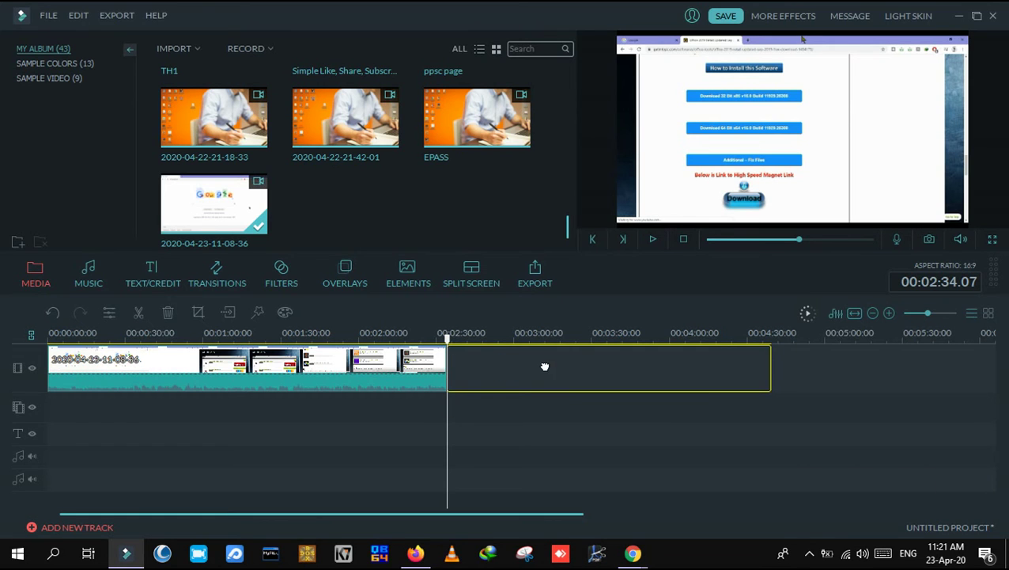
mouse_move(478, 342)
left_mouse_down()
mouse_move(447, 342)
mouse_move(488, 342)
left_mouse_up()
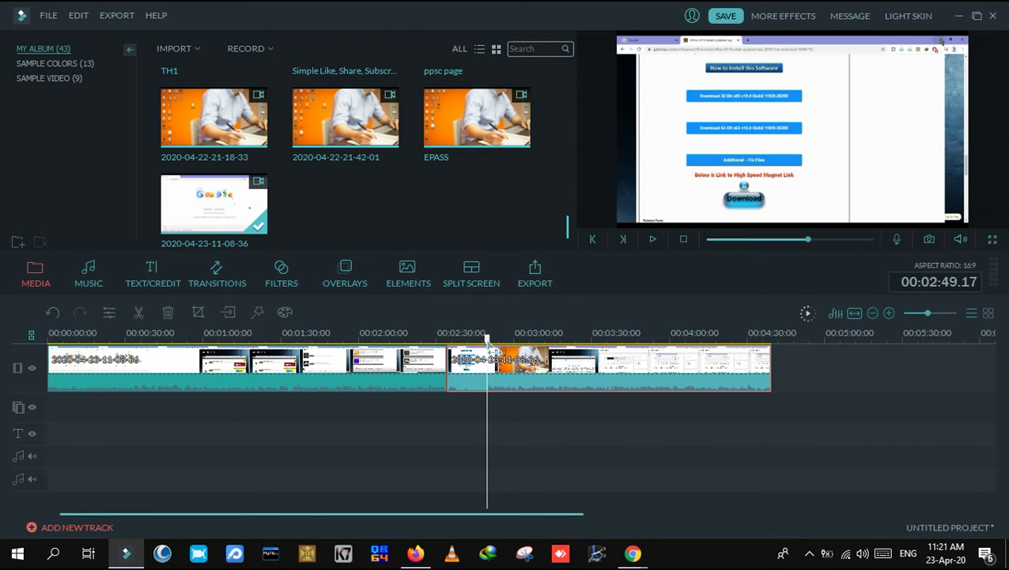
left_click(497, 425)
left_click(466, 363)
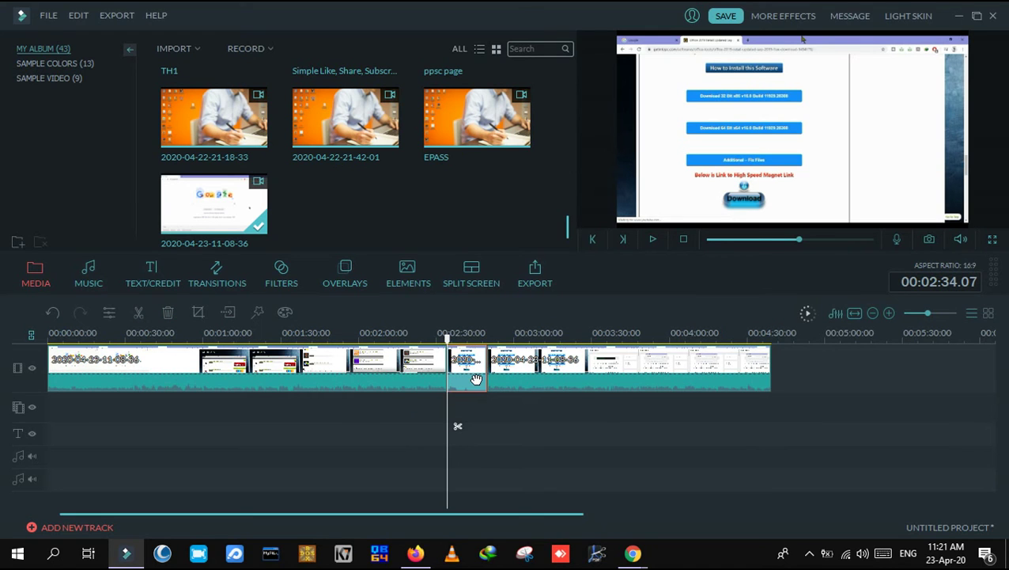
key("Delete")
left_click_drag(447, 339, 428, 358)
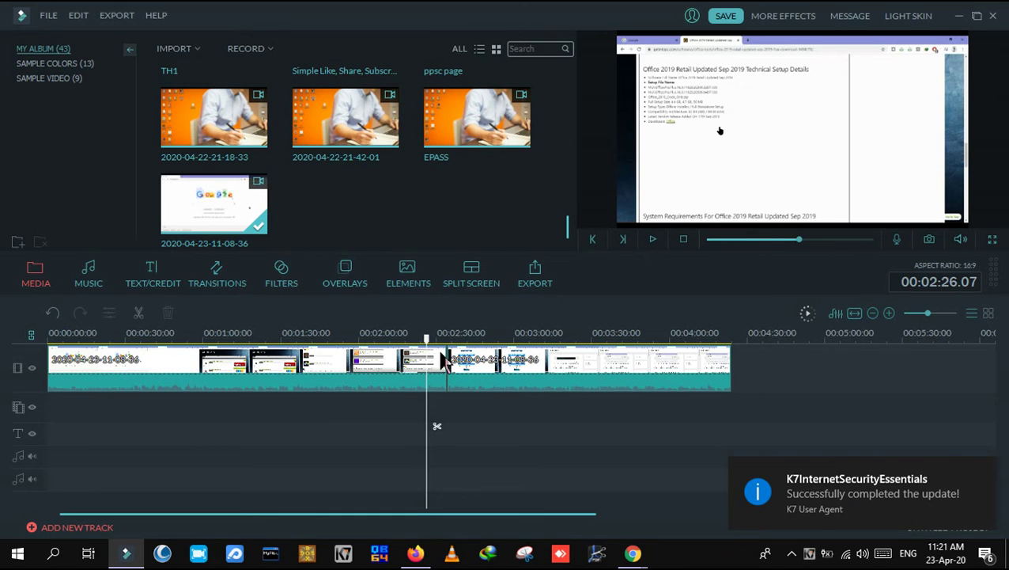
left_click(464, 337)
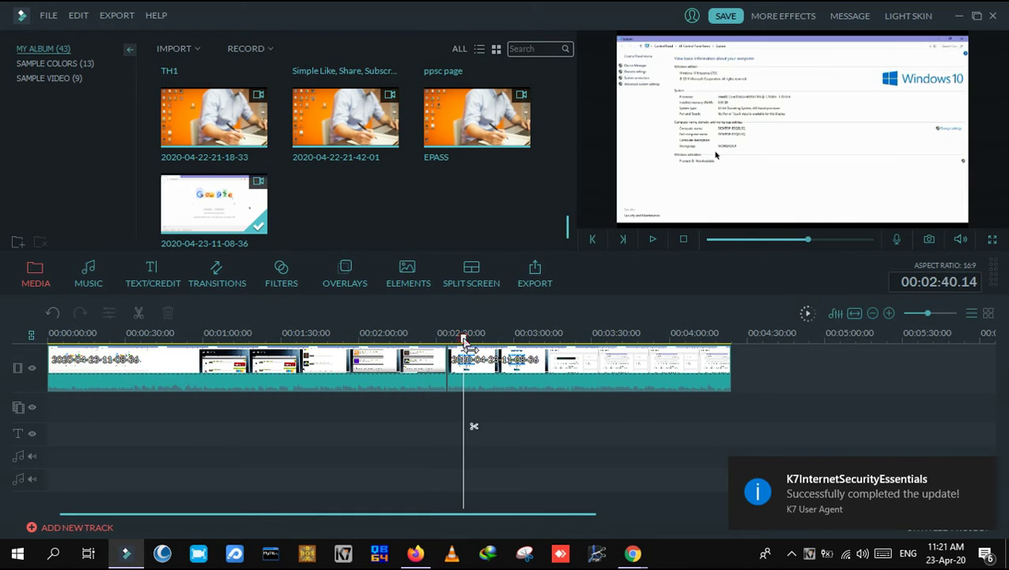
Add the Lorem ipsum title template located just below Title 35 to the text track at 00:00:01.17 and open it for editing.
left_click(55, 339)
left_click_drag(55, 338, 51, 339)
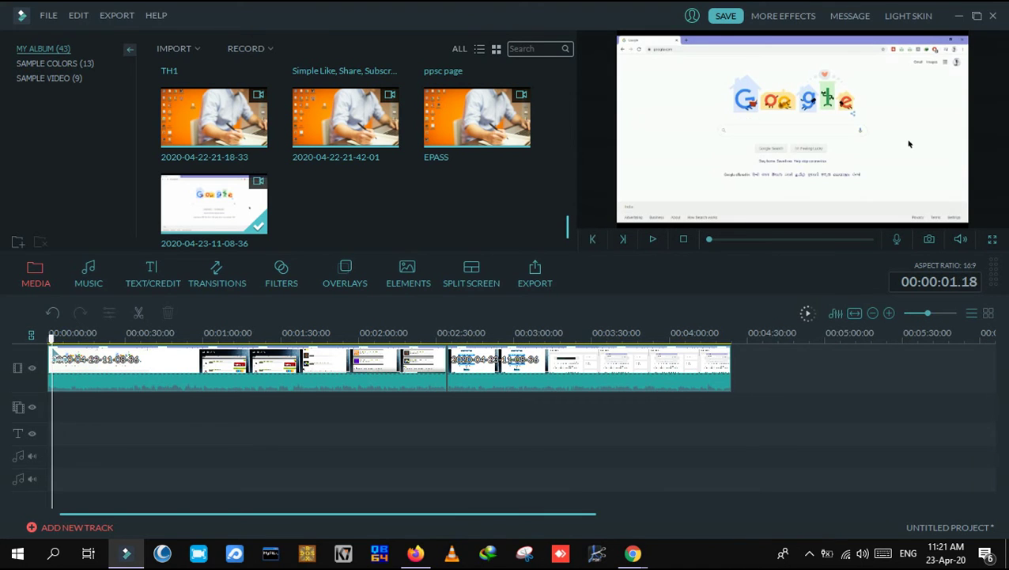
left_click(144, 284)
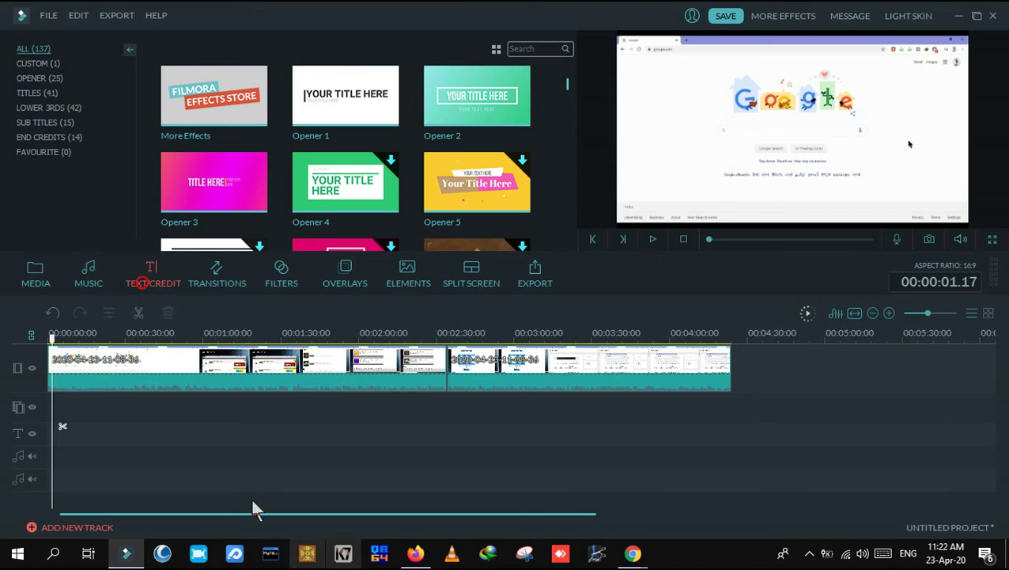
scroll(568, 158, "down", 3)
scroll(568, 155, "down", 10)
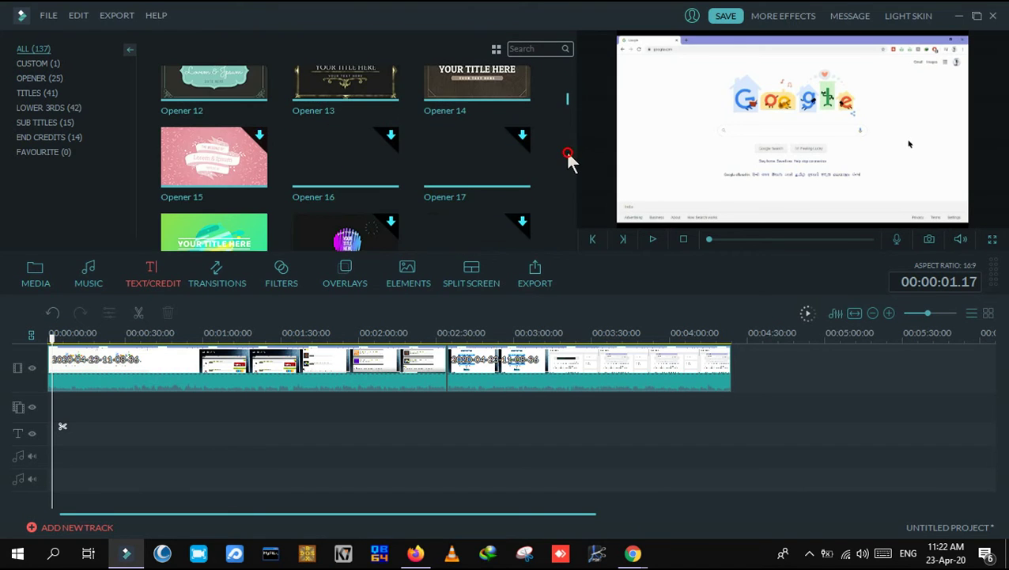
scroll(569, 159, "down", 5)
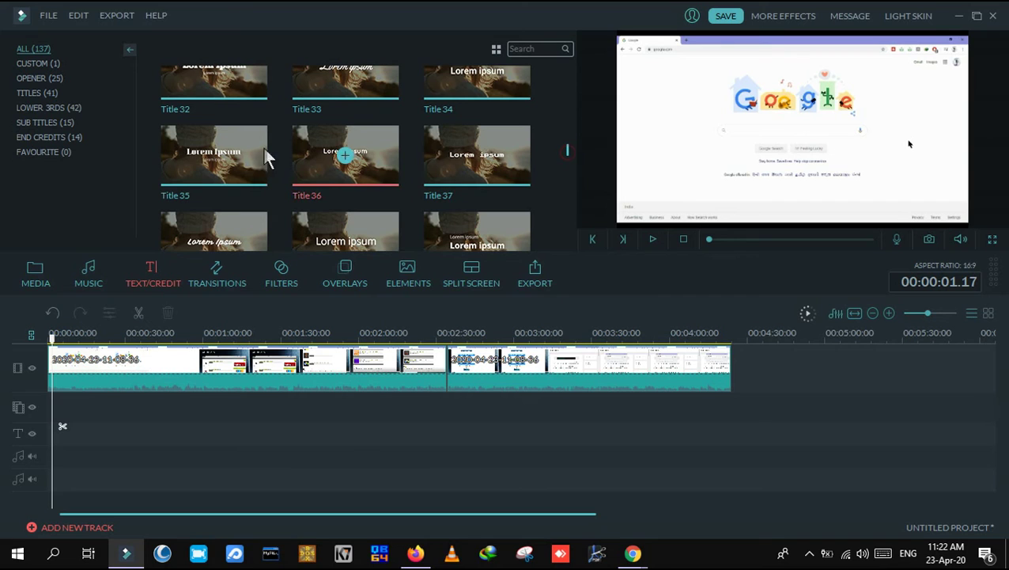
left_click(214, 236)
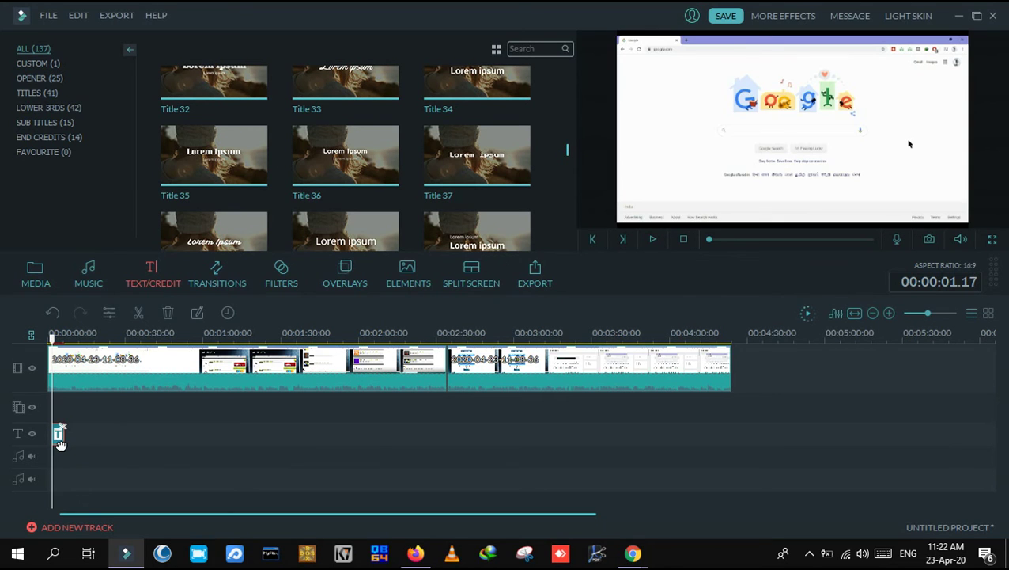
double_click(60, 437)
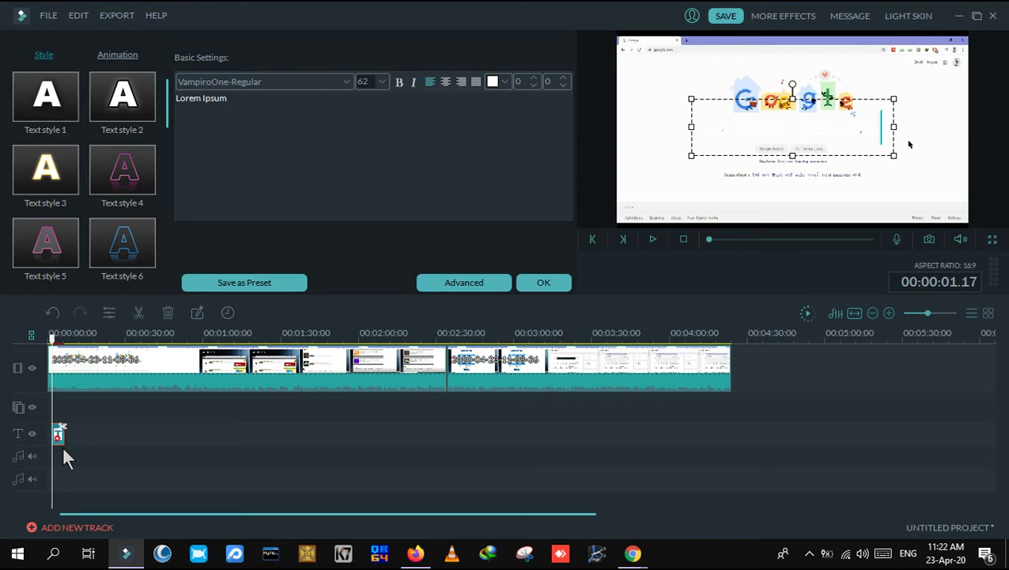
In the advanced text editor, set the title's fill colour to black and its font to Abril Fatface.
left_click(466, 282)
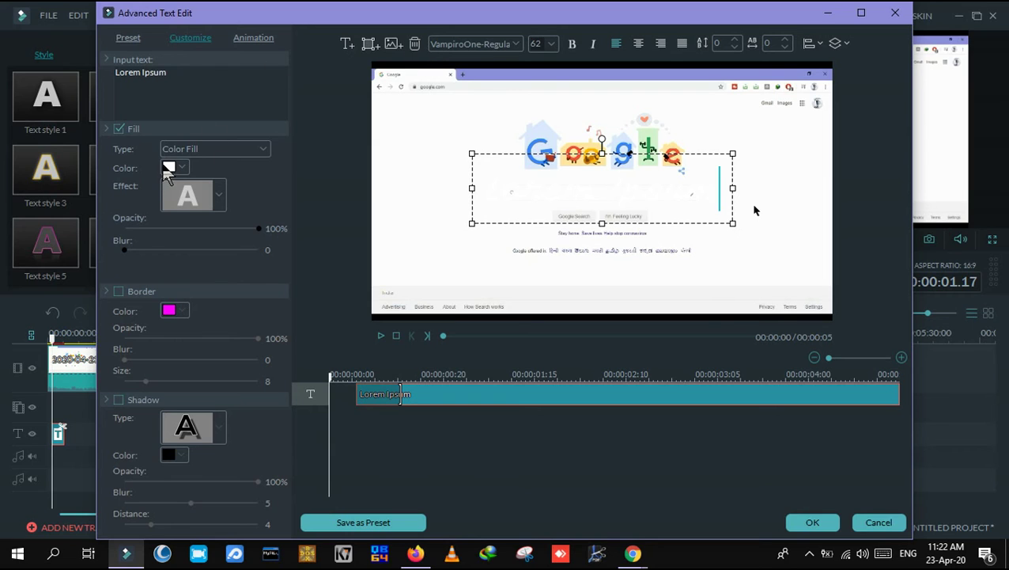
left_click(165, 169)
left_click(169, 190)
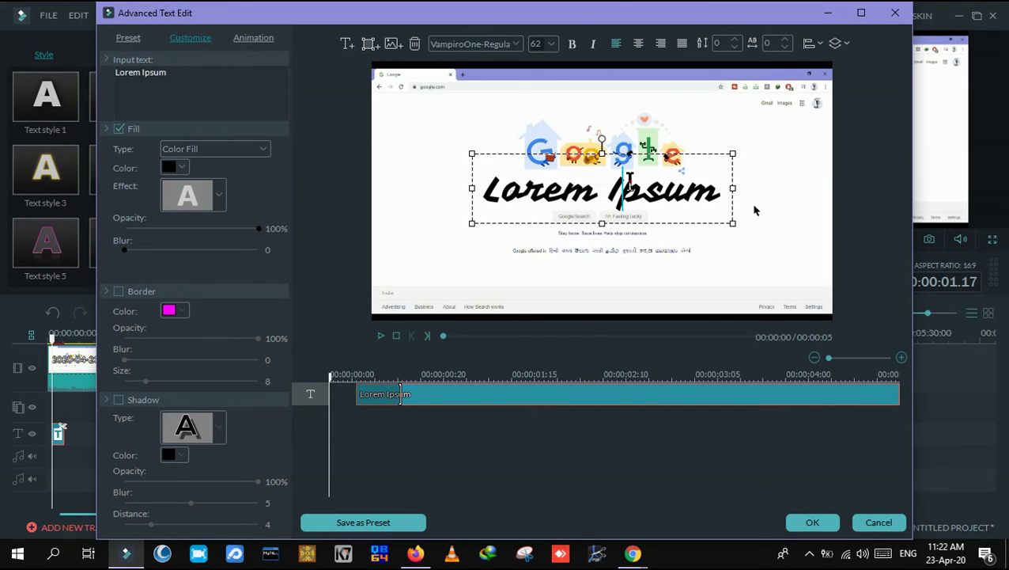
left_click(516, 44)
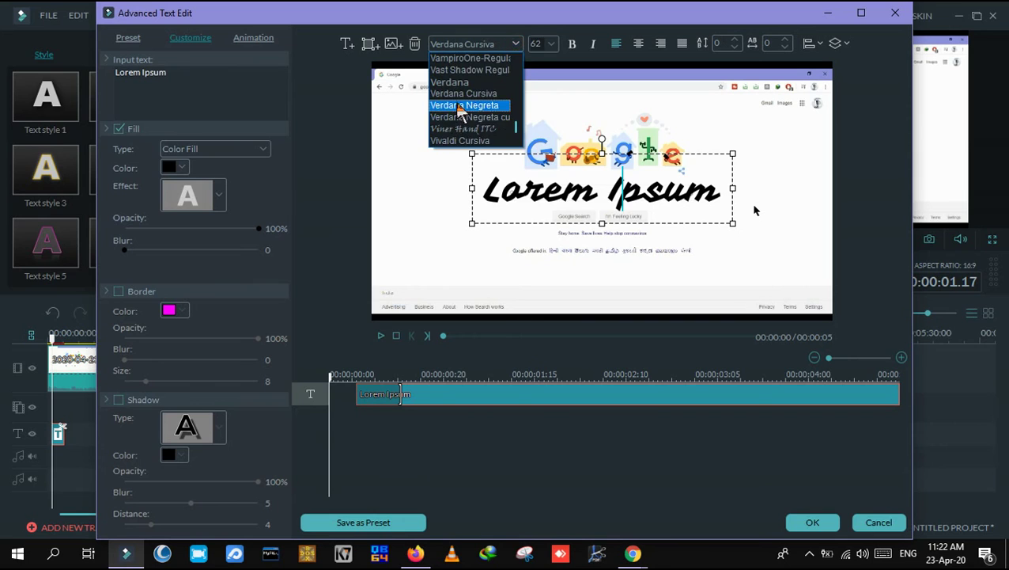
left_click(460, 106)
key("Home")
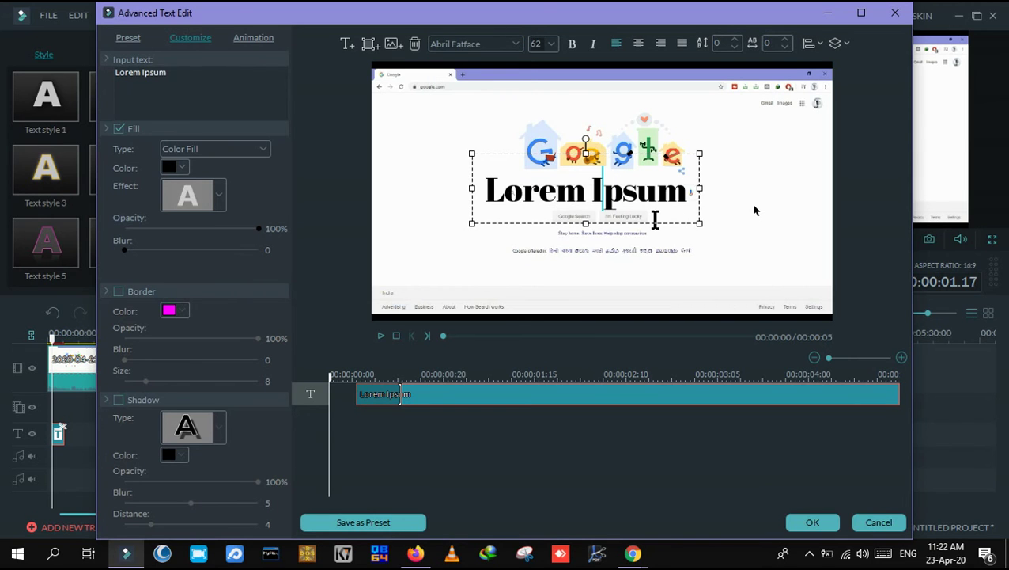
Replace the title's placeholder wording with "Support Us".
left_click_drag(686, 196, 377, 184)
type("S")
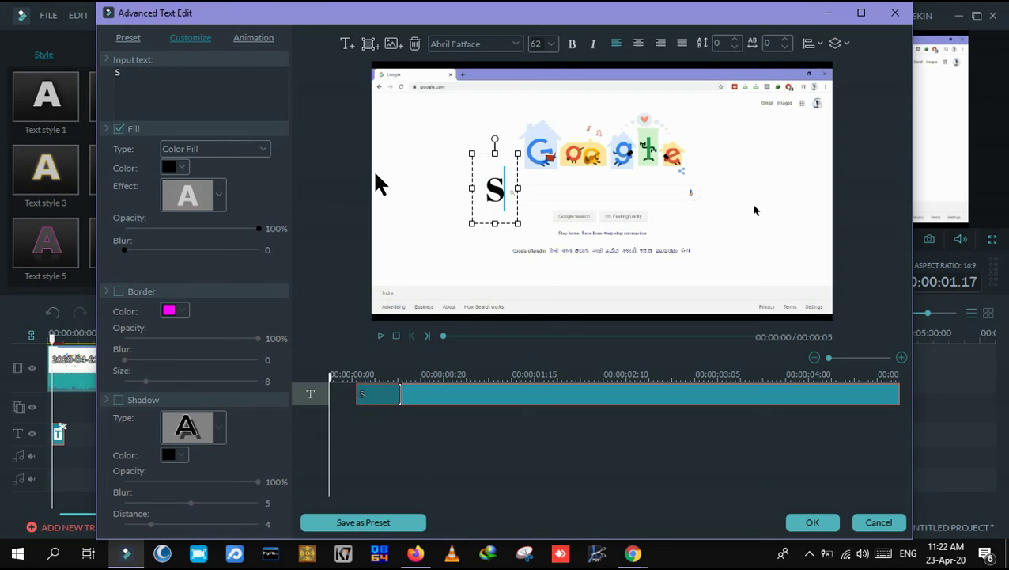
type("upport")
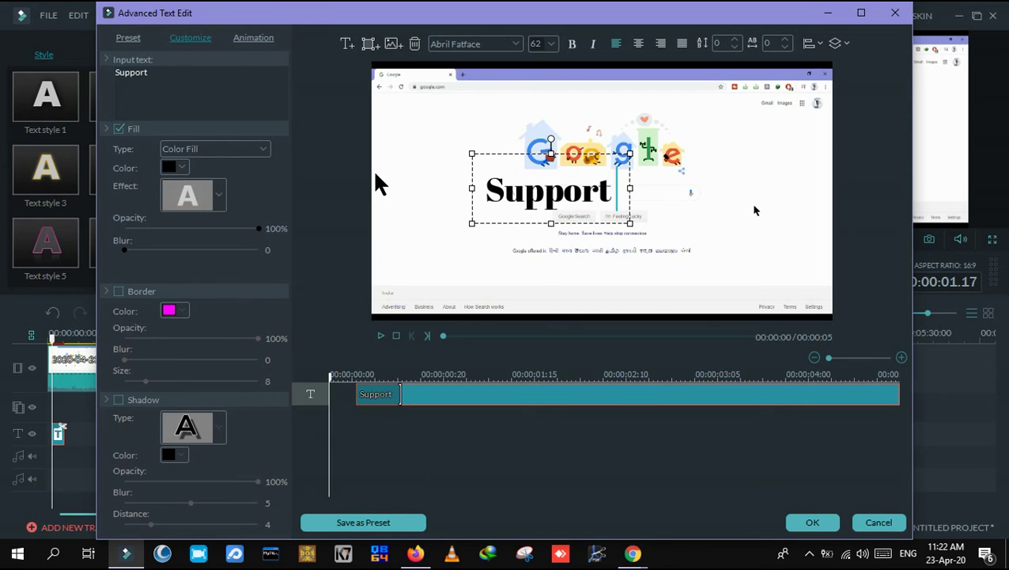
type(" Us")
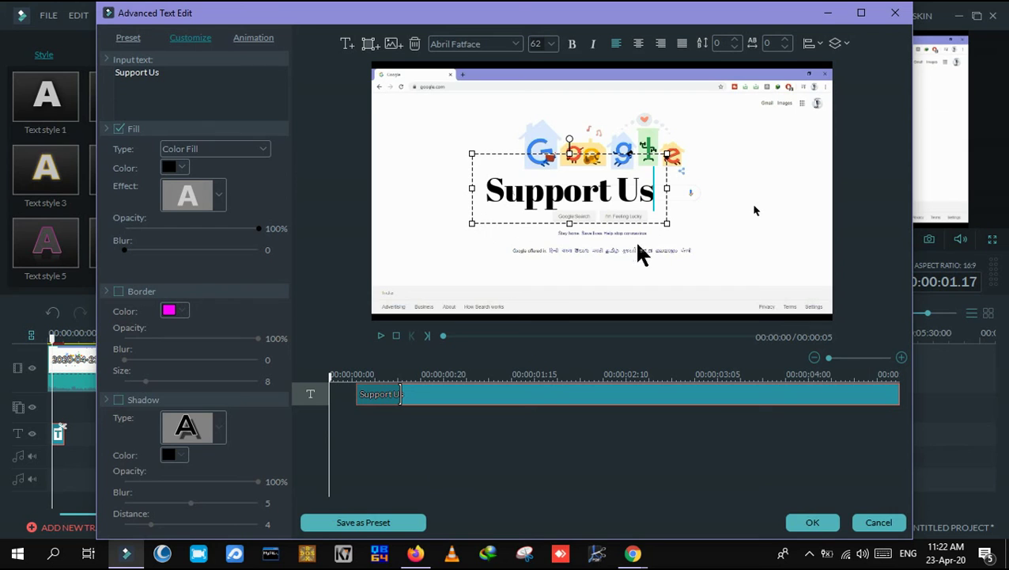
Shrink the "Support Us" title to about half size, place it in the video frame's lower-left corner, and accept the title edits.
left_click_drag(667, 223, 570, 174)
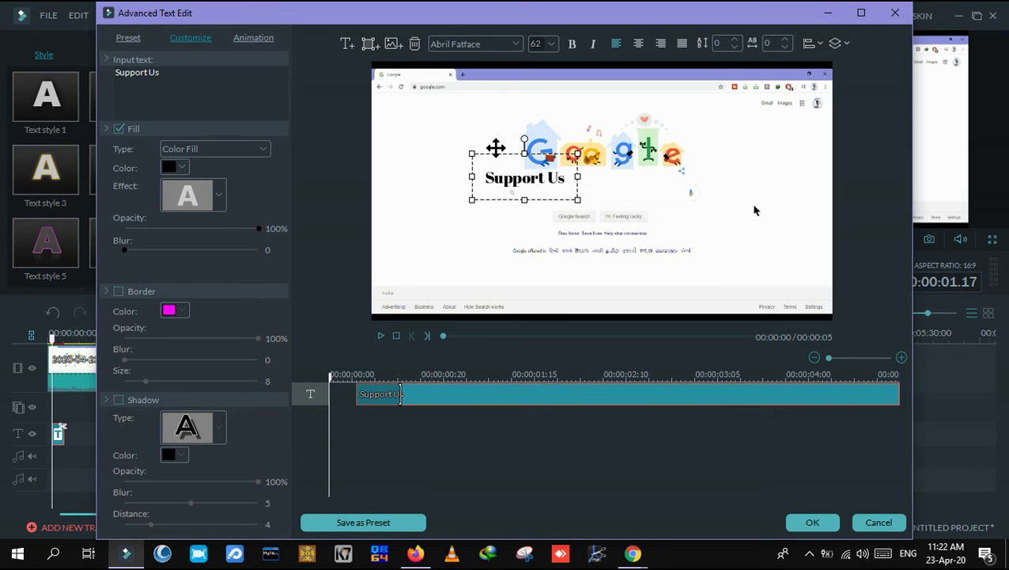
left_click_drag(491, 151, 390, 272)
left_click(812, 524)
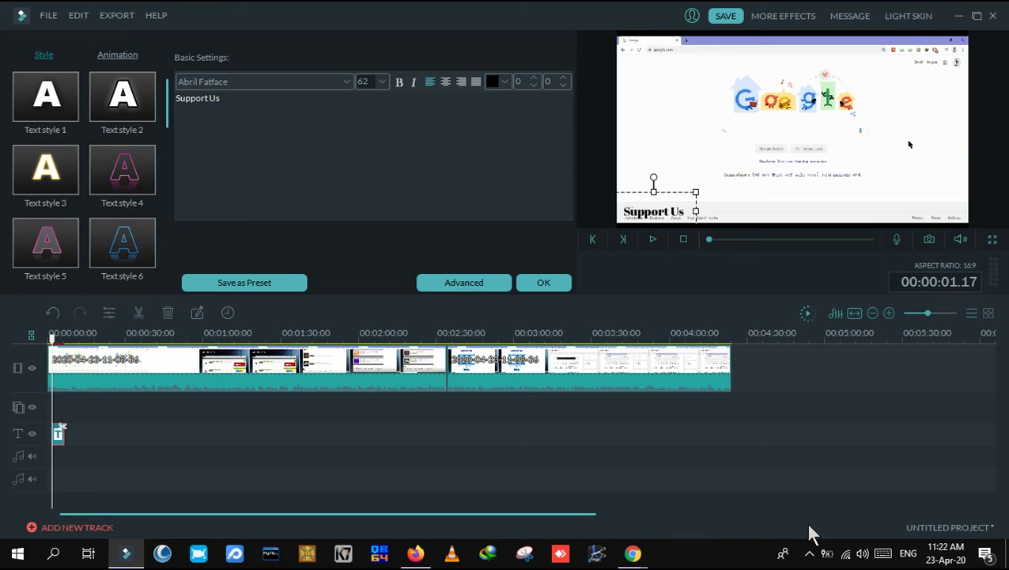
left_click(545, 283)
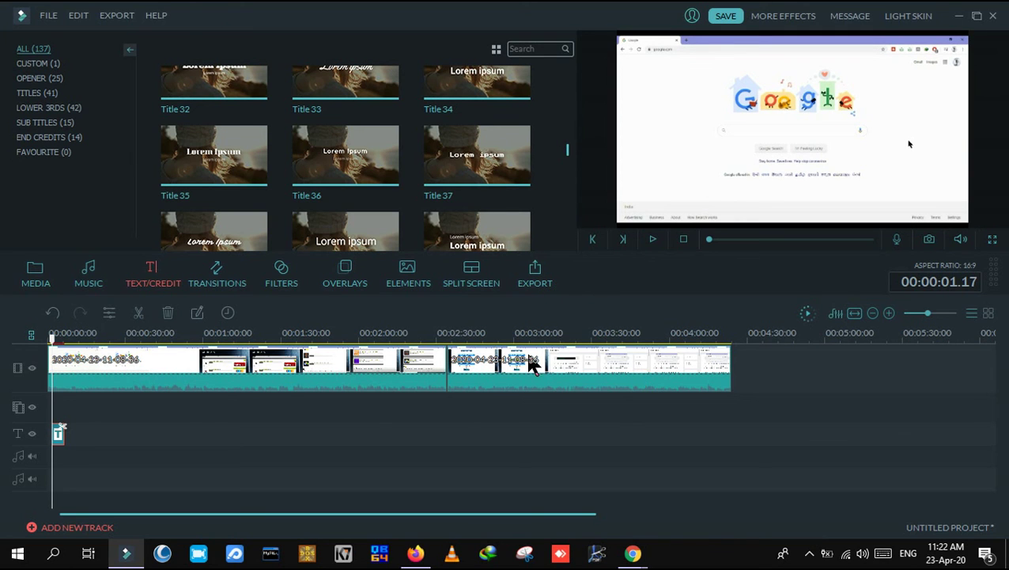
left_click(496, 366)
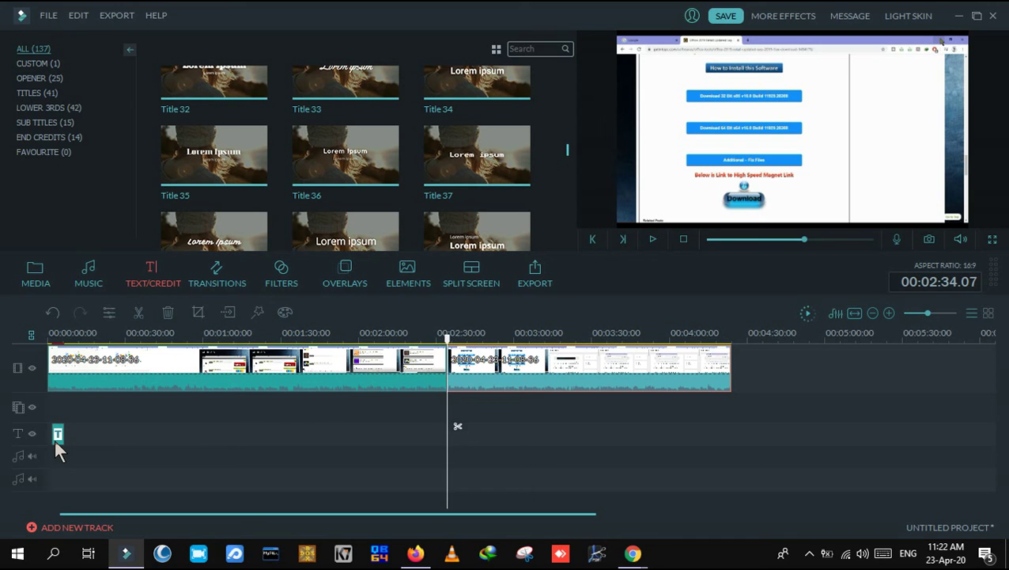
left_click(412, 382)
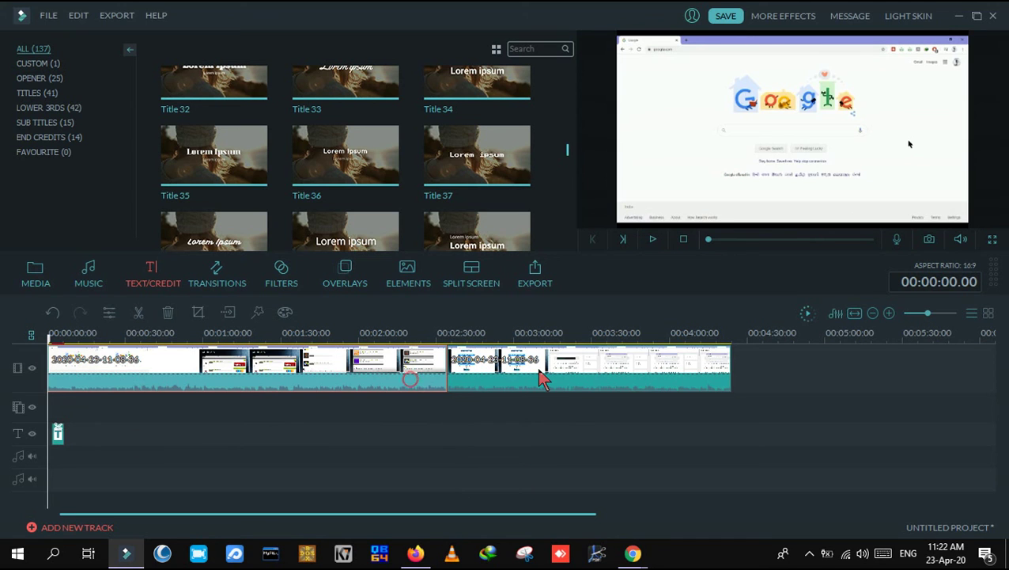
left_click(523, 376)
left_click(423, 371)
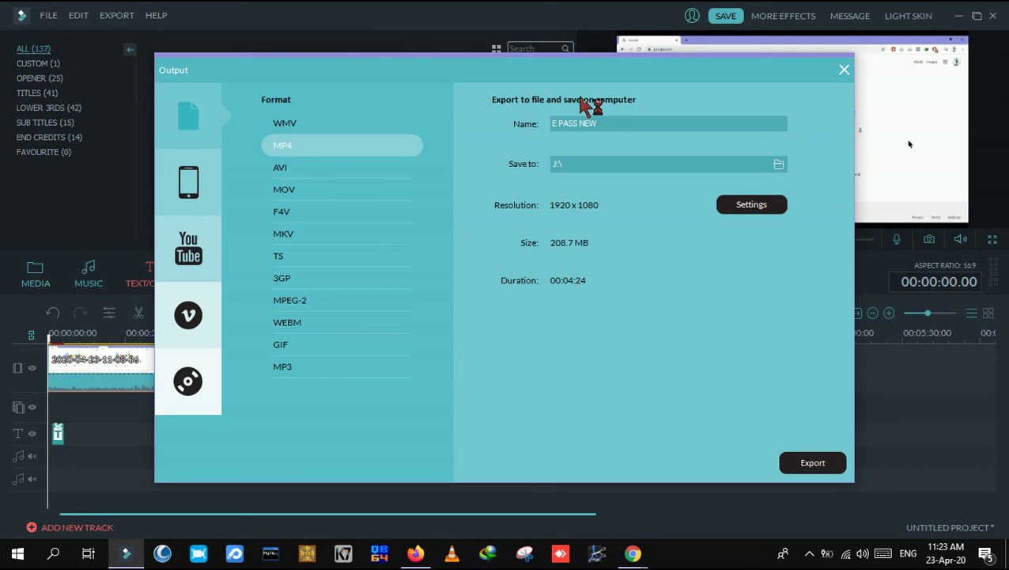
Name the MP4 export file CUT in the output settings.
left_click(612, 125)
key("BackSpace")
type("cut")
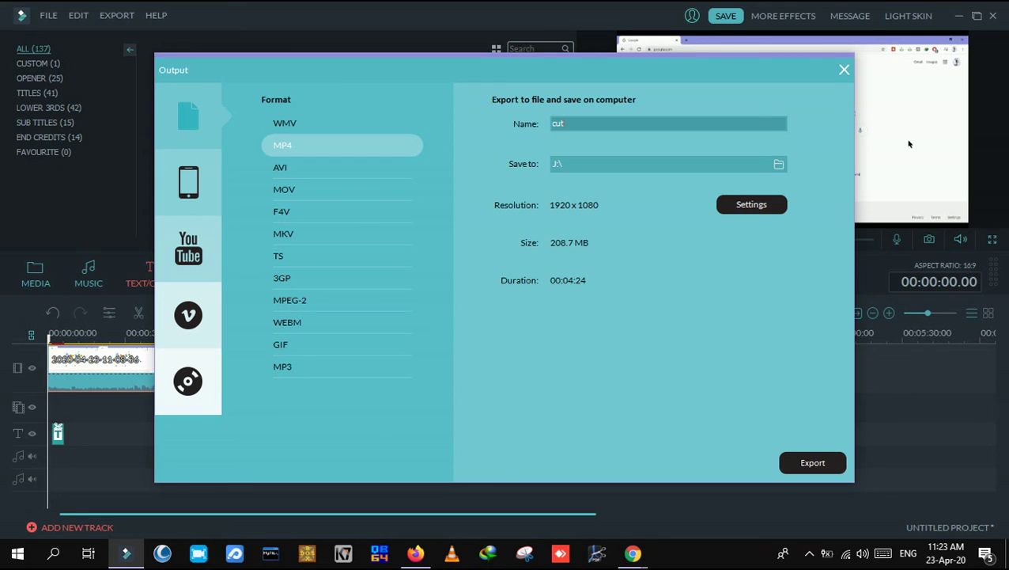
key("BackSpace")
key("BackSpace")
type("CUT")
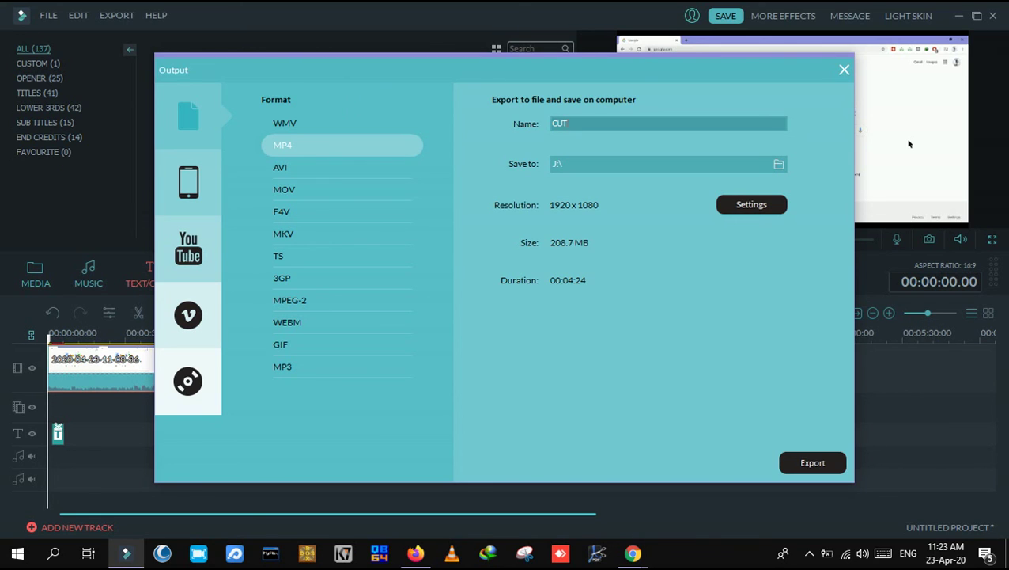